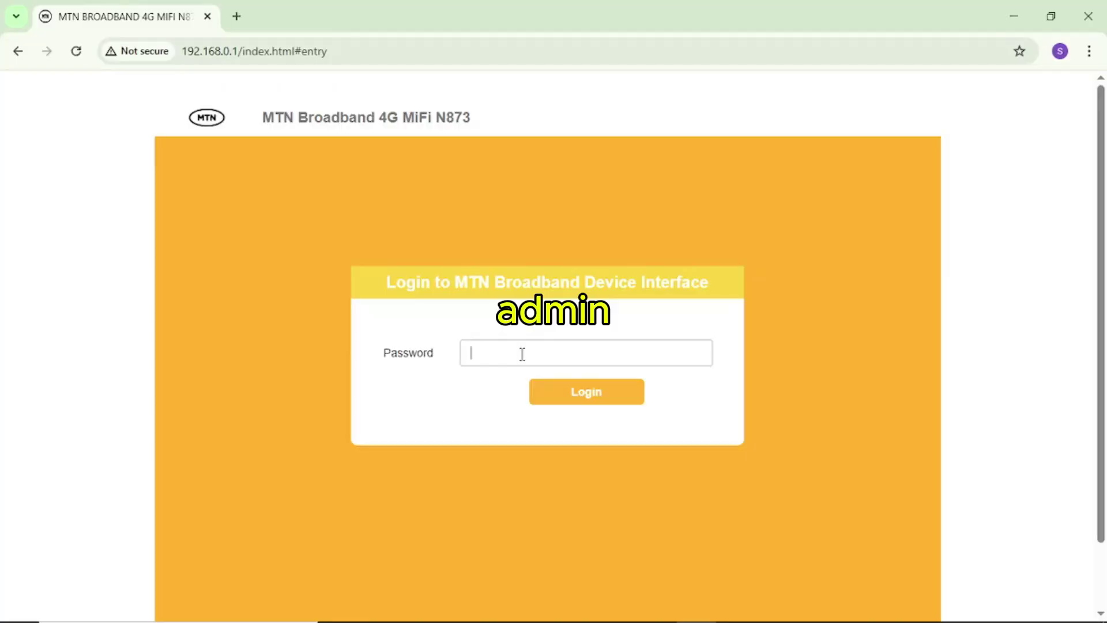
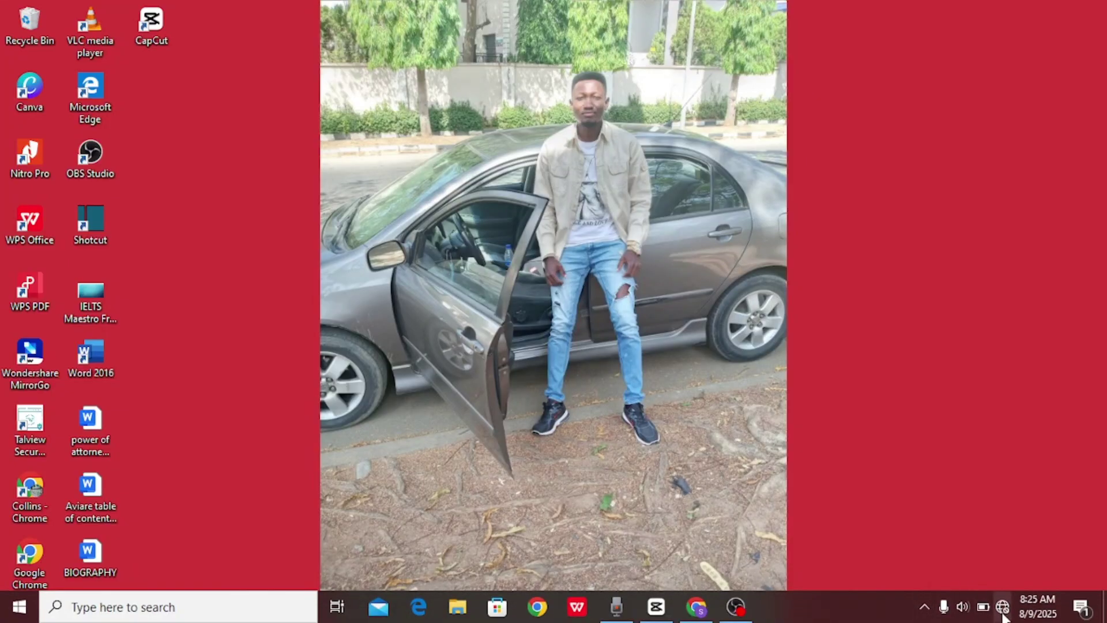
# Step: Connect the laptop to the MTN_4G_C30971 Wi-Fi network and launch Google Chrome
pyautogui.click(1001, 610)
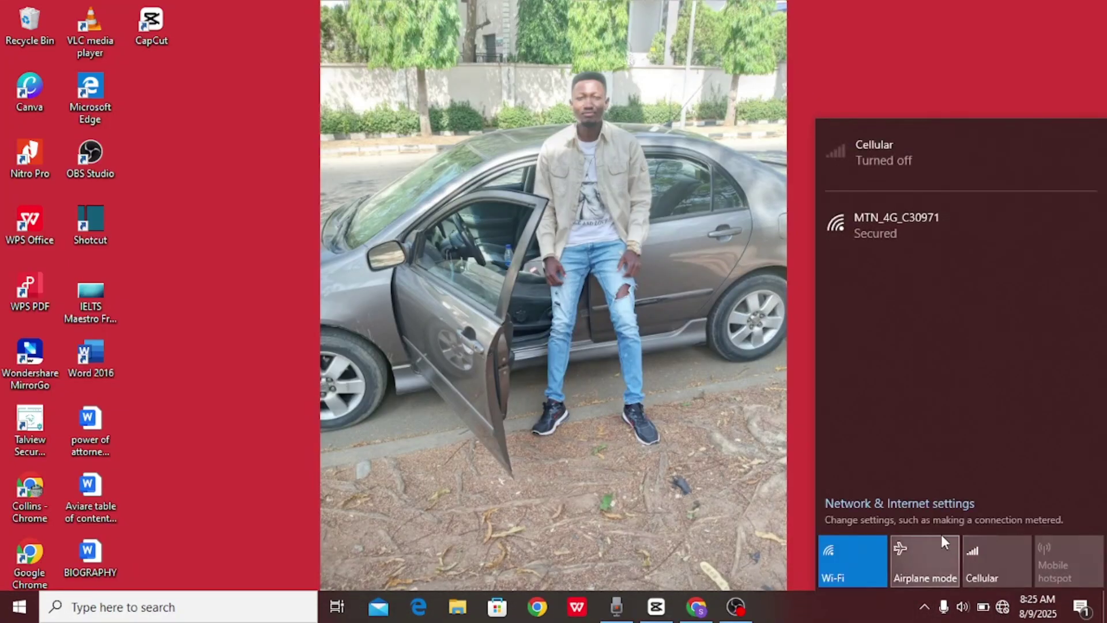
pyautogui.click(895, 226)
pyautogui.click(1011, 291)
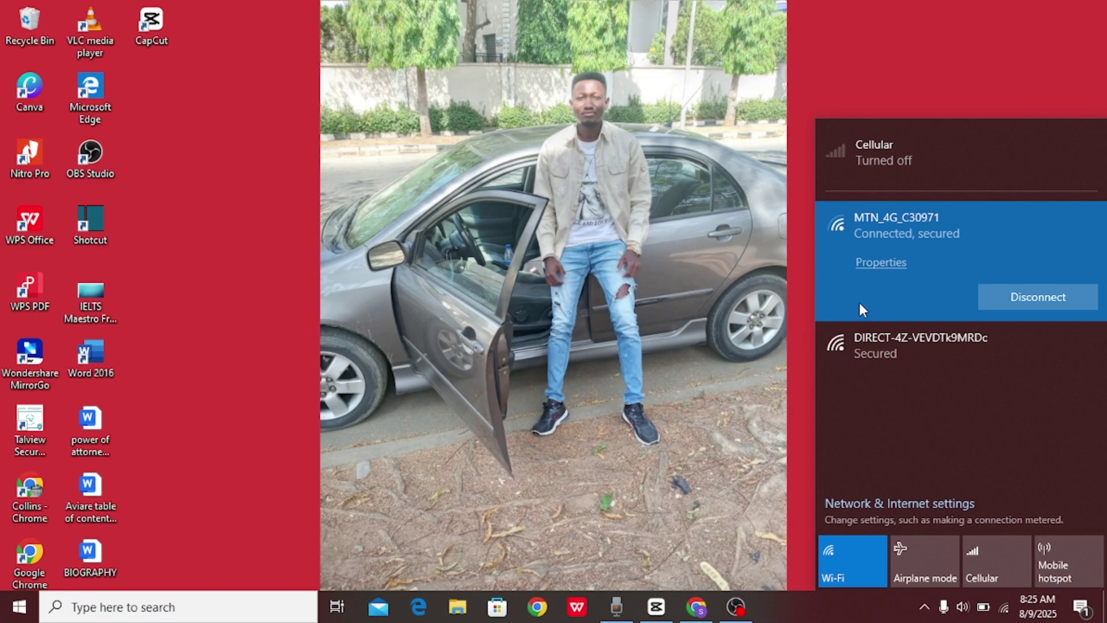
pyautogui.click(720, 346)
pyautogui.moveTo(636, 617)
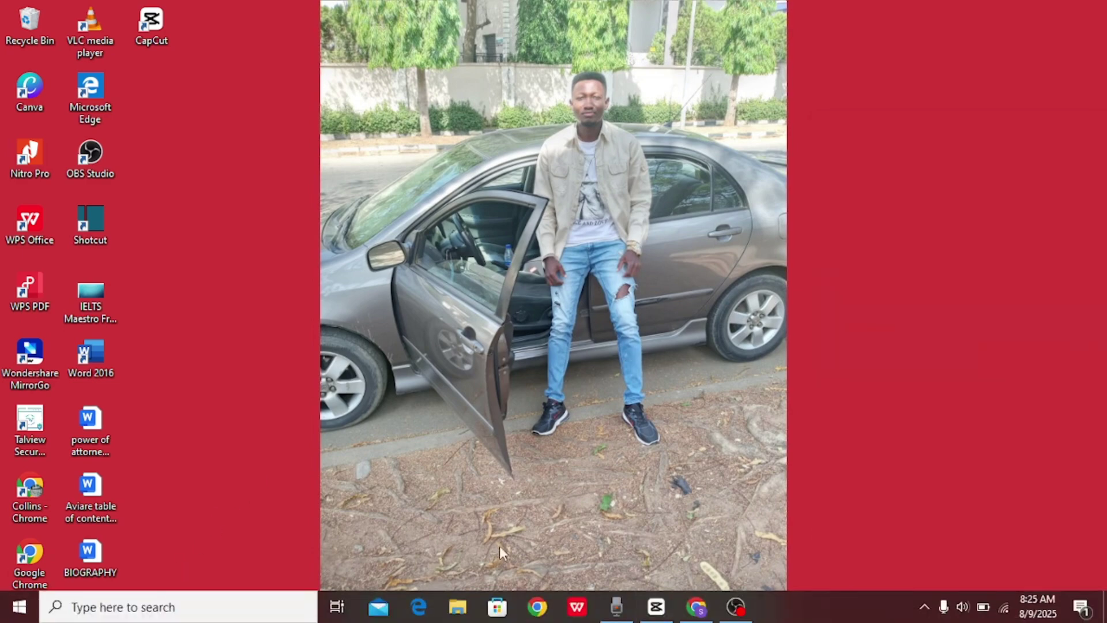
pyautogui.click(697, 608)
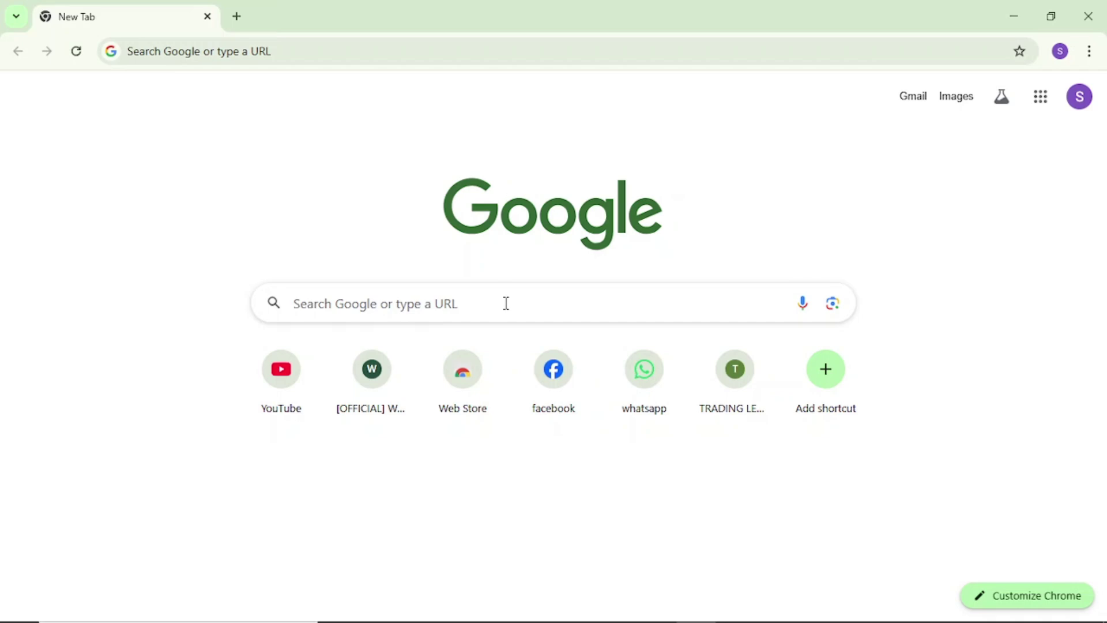
# Step: Load the router portal at 192.168.0.1 in Chrome
pyautogui.click(485, 309)
pyautogui.write('19')
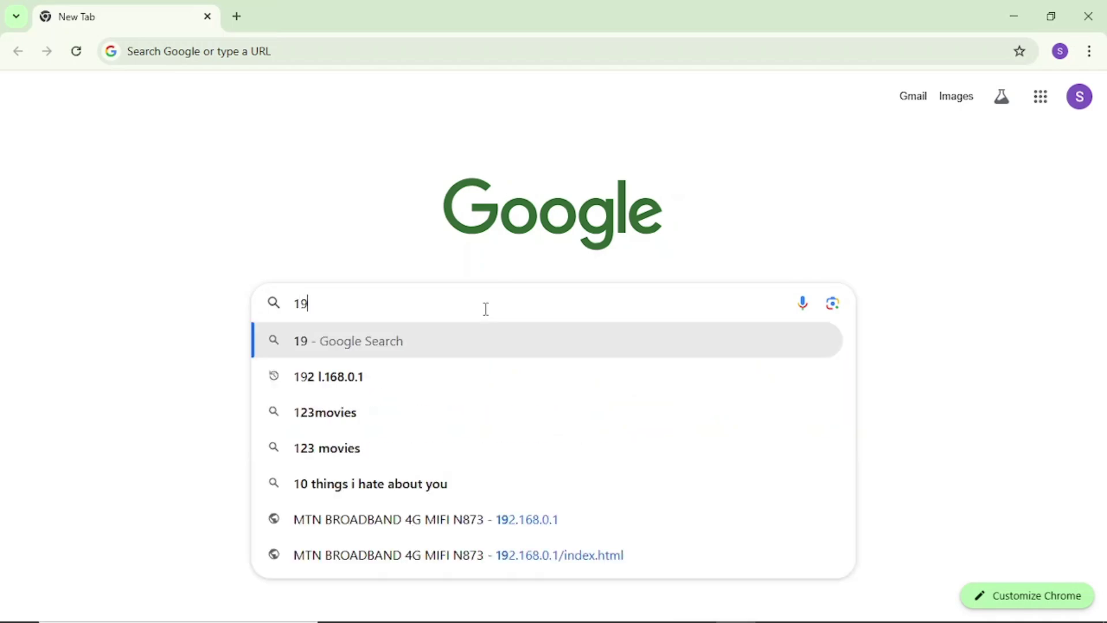
pyautogui.write('2.')
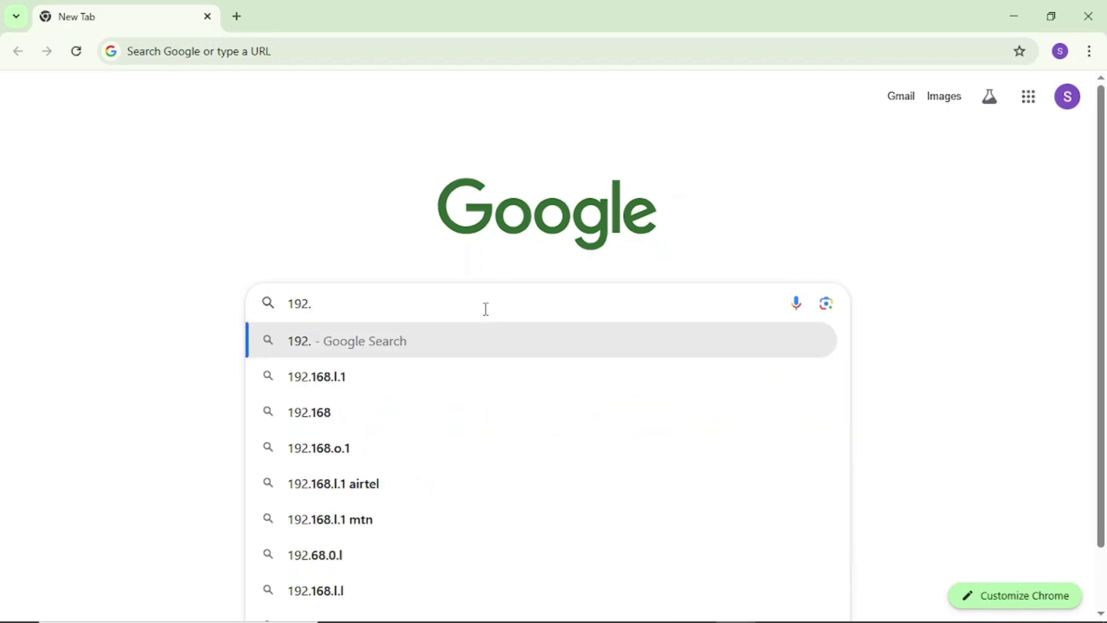
pyautogui.write('168')
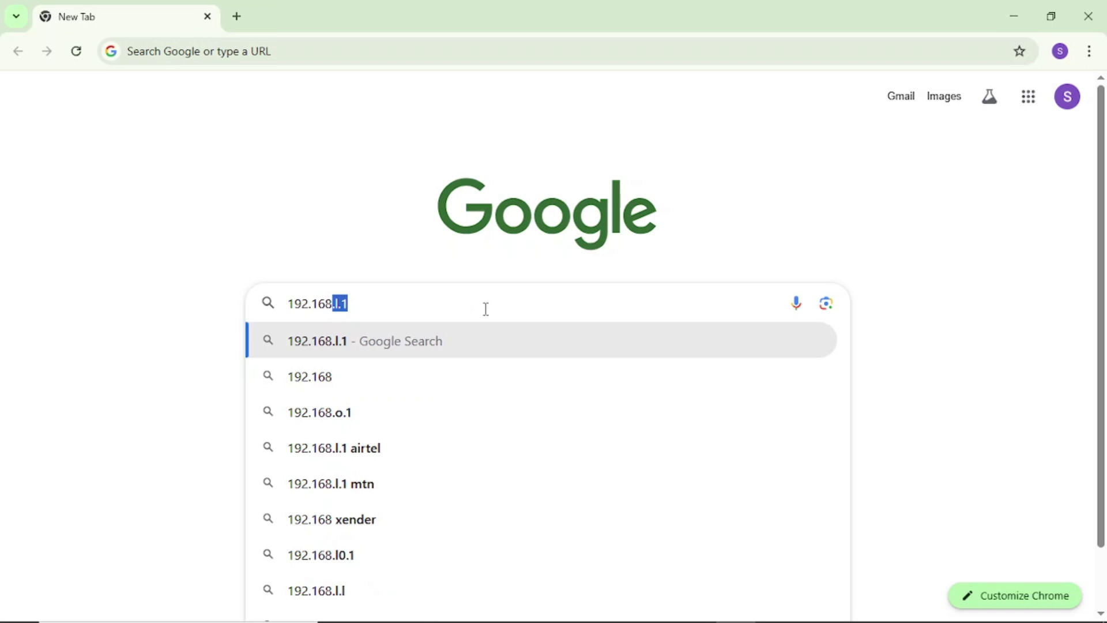
pyautogui.write('.')
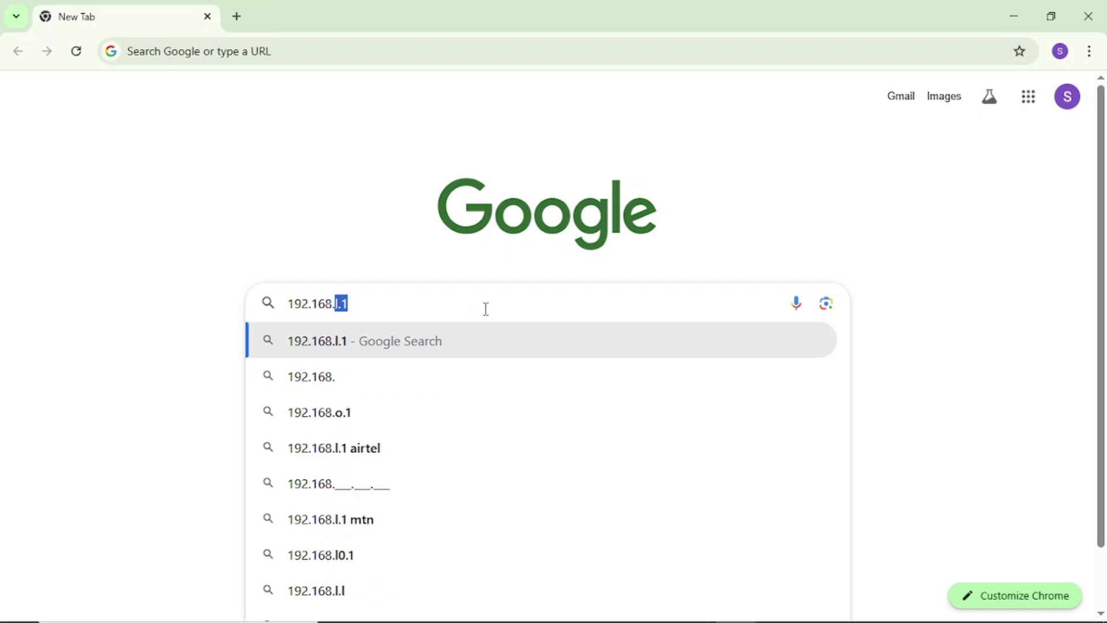
pyautogui.write('0.1')
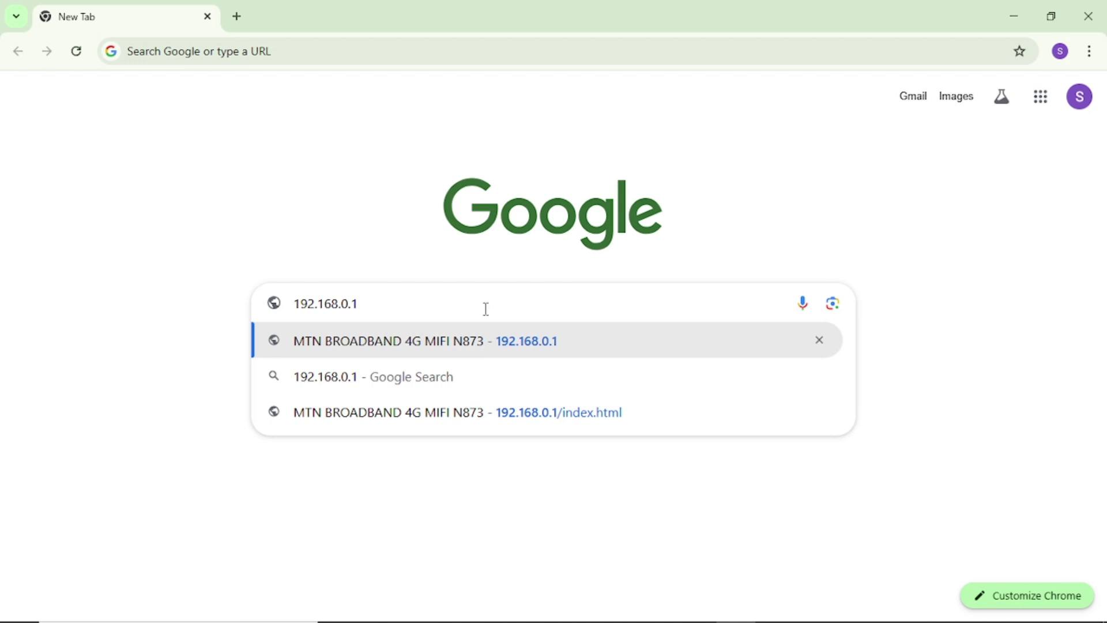
pyautogui.press('Return')
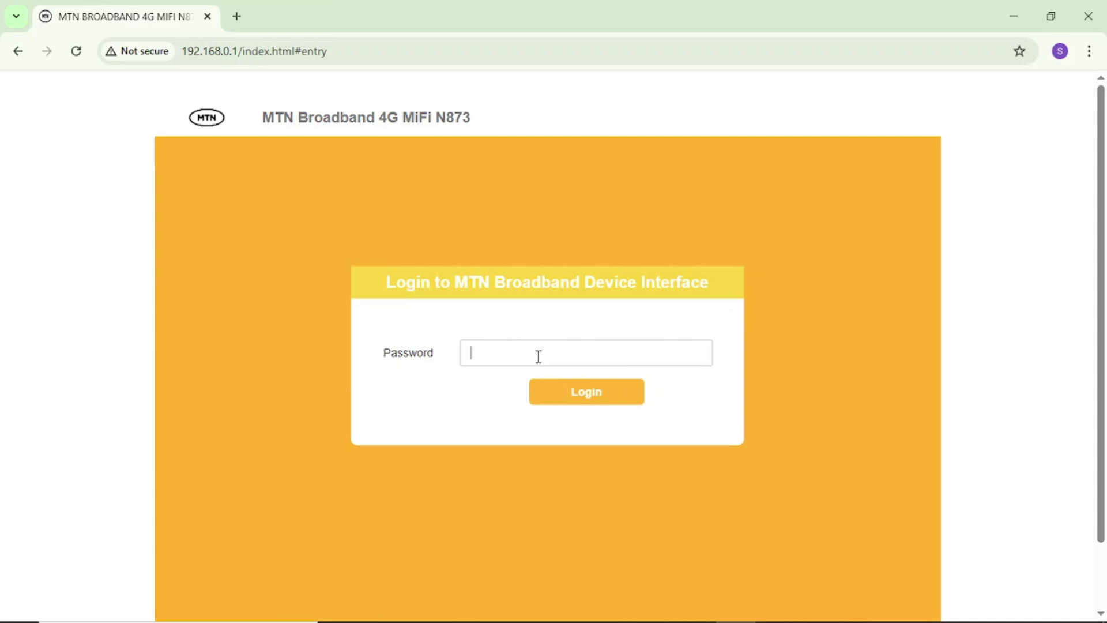
# Step: Log in to the MiFi portal with the default router password to reach the Dashboard
pyautogui.click(586, 395)
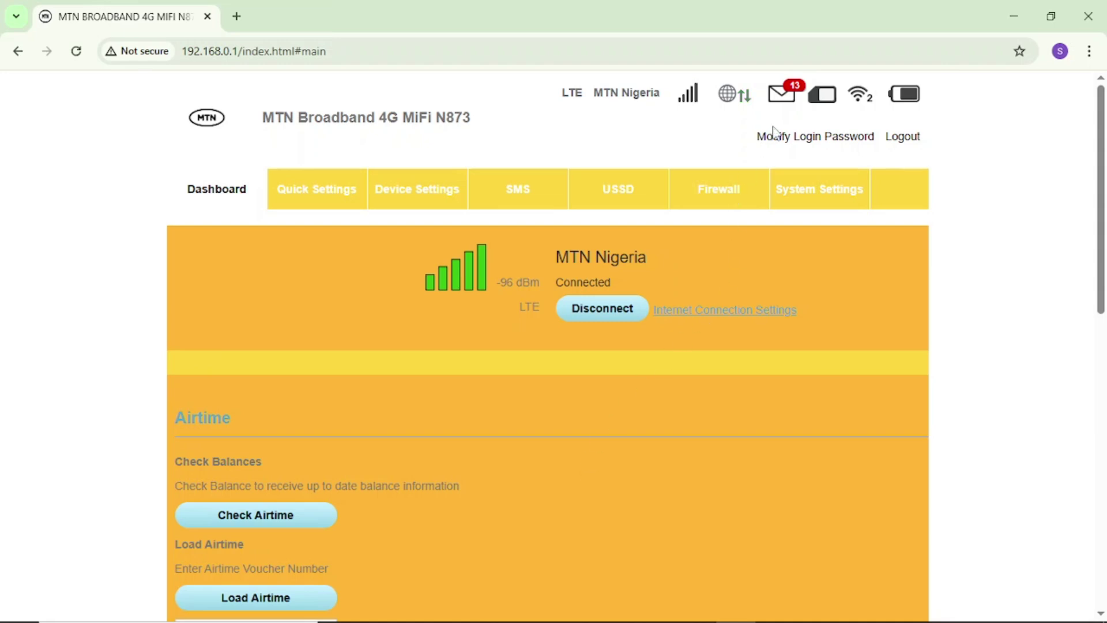
# Step: Change the login password by entering the current password, a new one and its confirmation
pyautogui.click(827, 139)
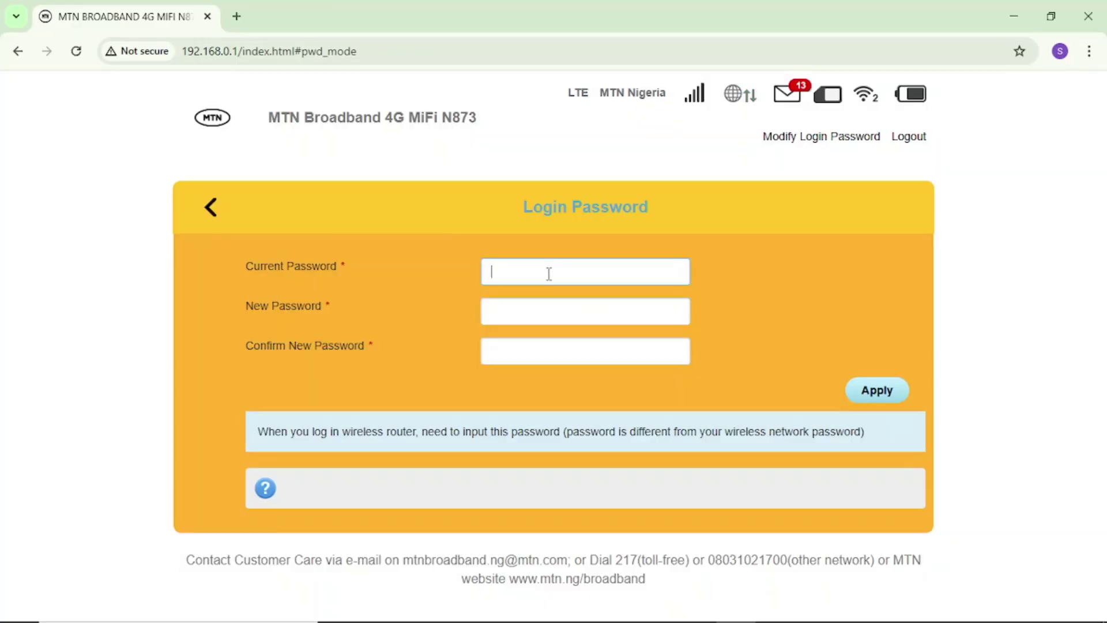
pyautogui.click(526, 310)
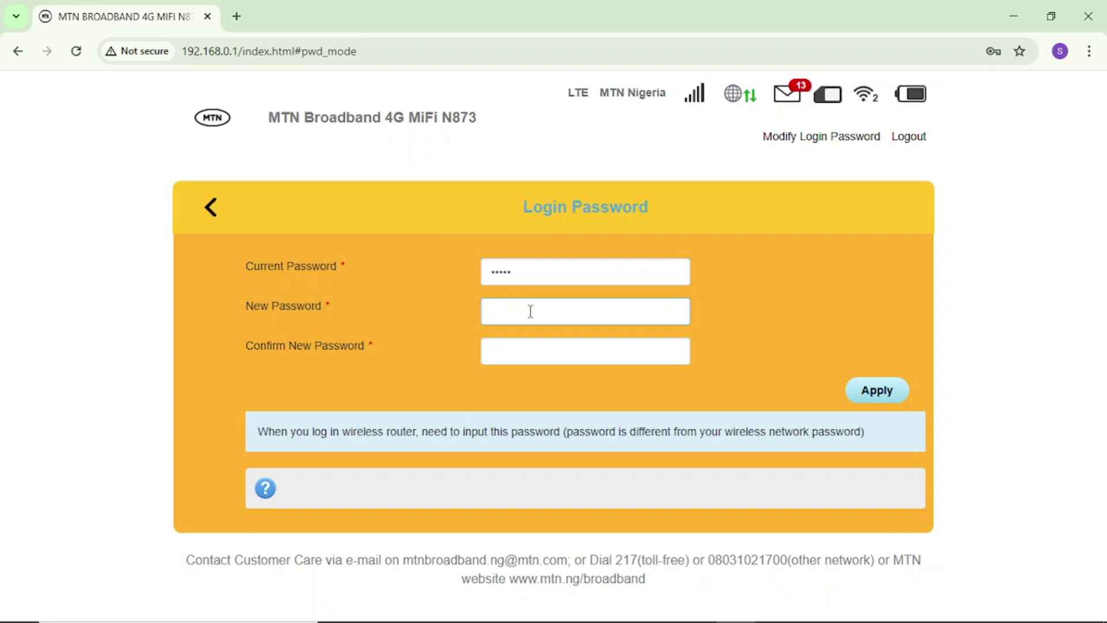
pyautogui.write('•••••••••••')
pyautogui.click(524, 349)
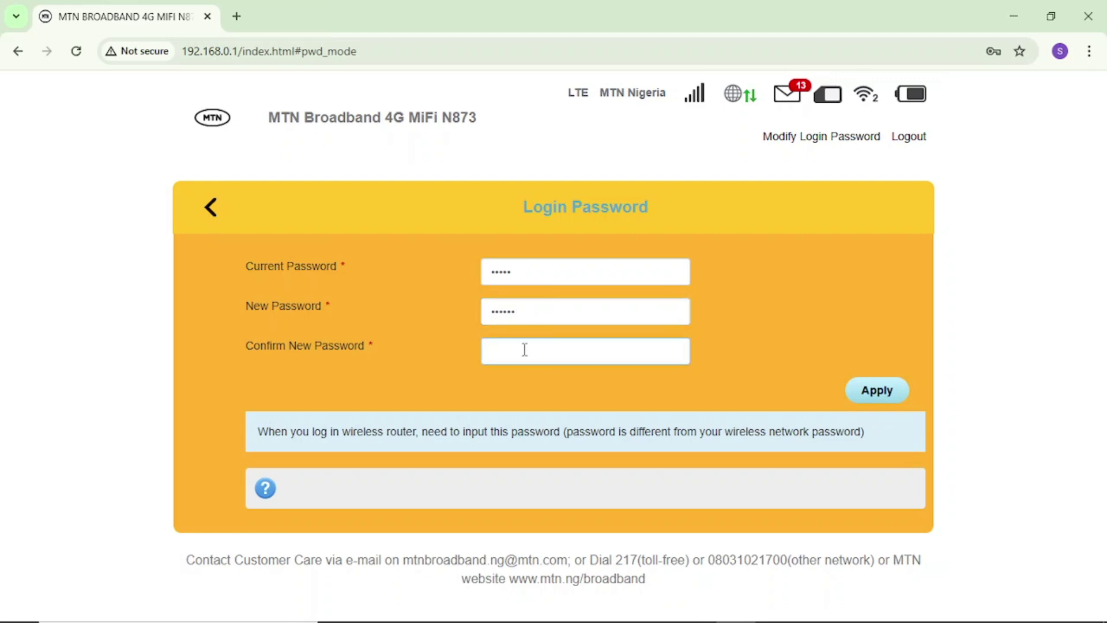
pyautogui.write('••••••')
pyautogui.click(890, 396)
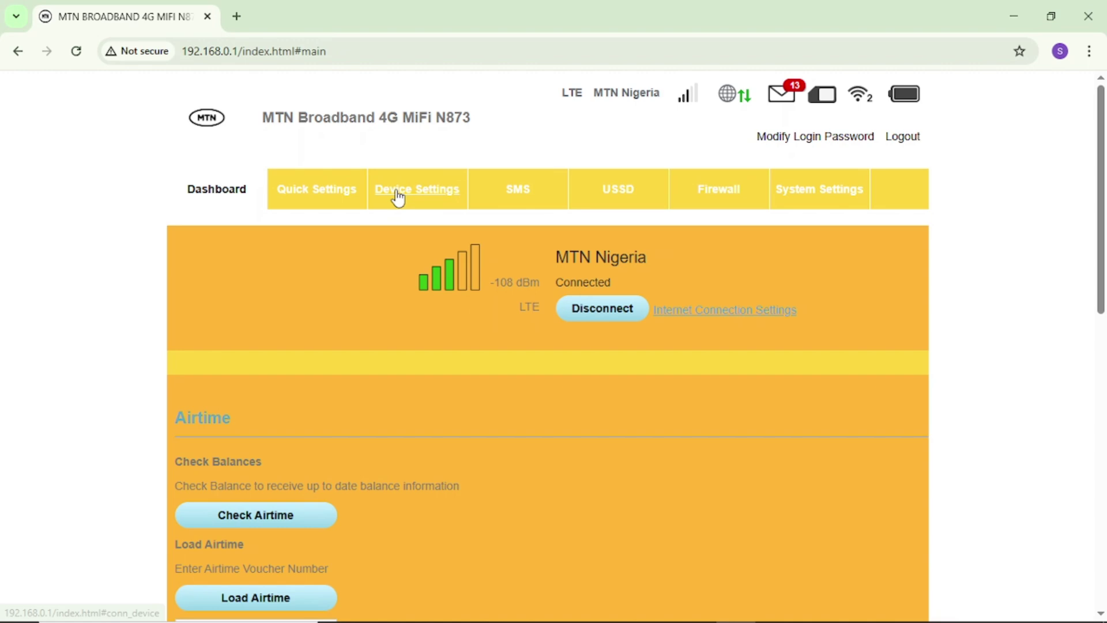
# Step: Navigate to the Wi-Fi Settings page under Device Settings
pyautogui.click(415, 202)
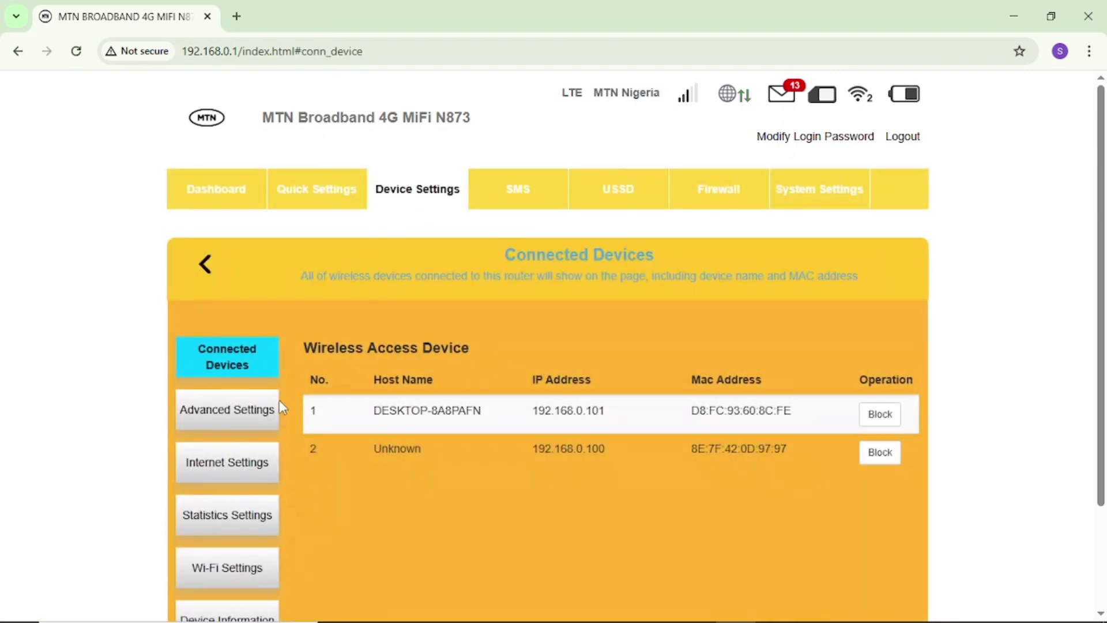
pyautogui.scroll(-3, 279, 408)
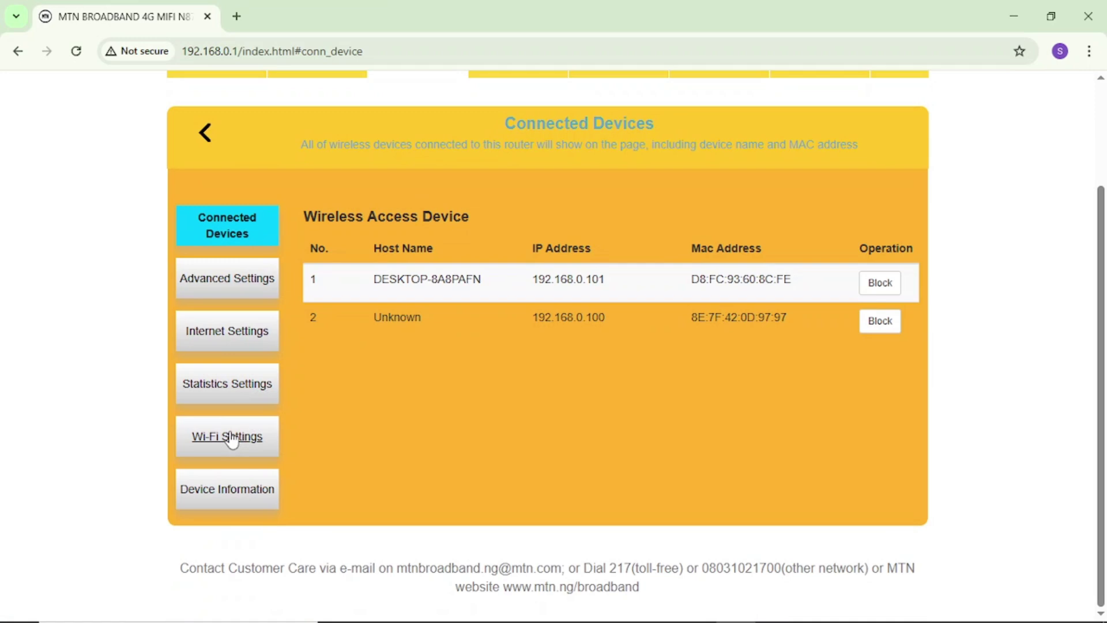
pyautogui.click(229, 441)
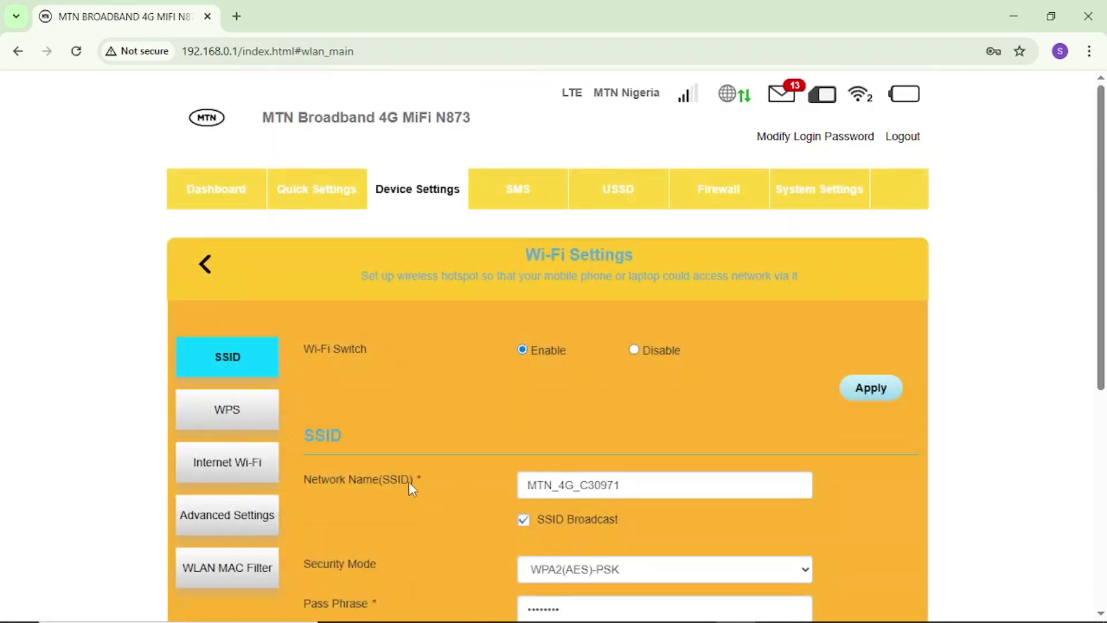
pyautogui.scroll(-3, 350, 472)
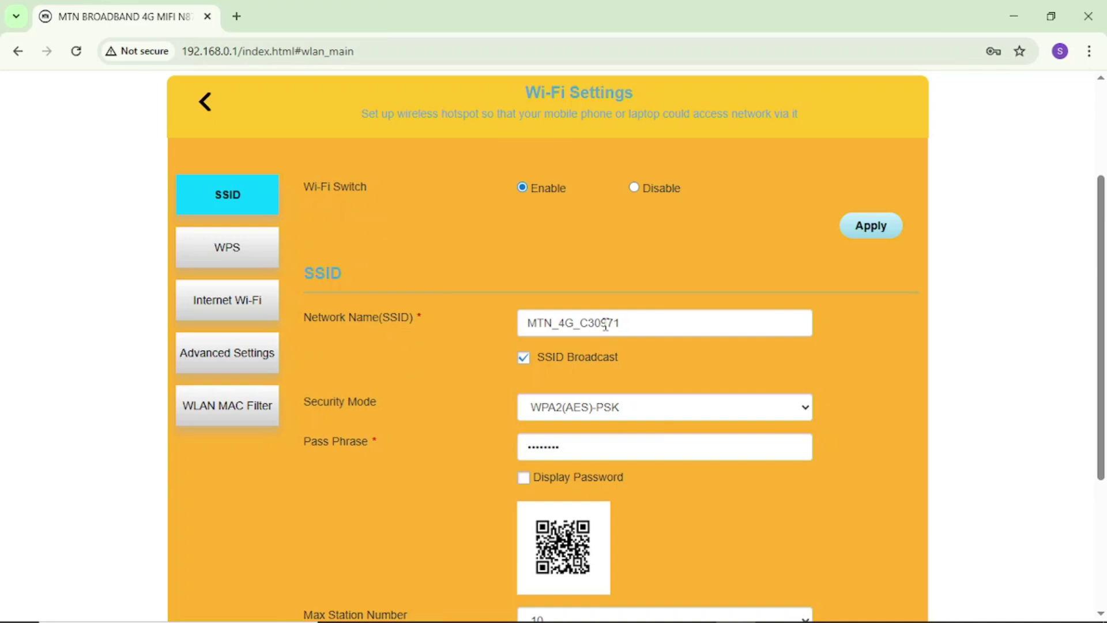
pyautogui.scroll(-2, 630, 324)
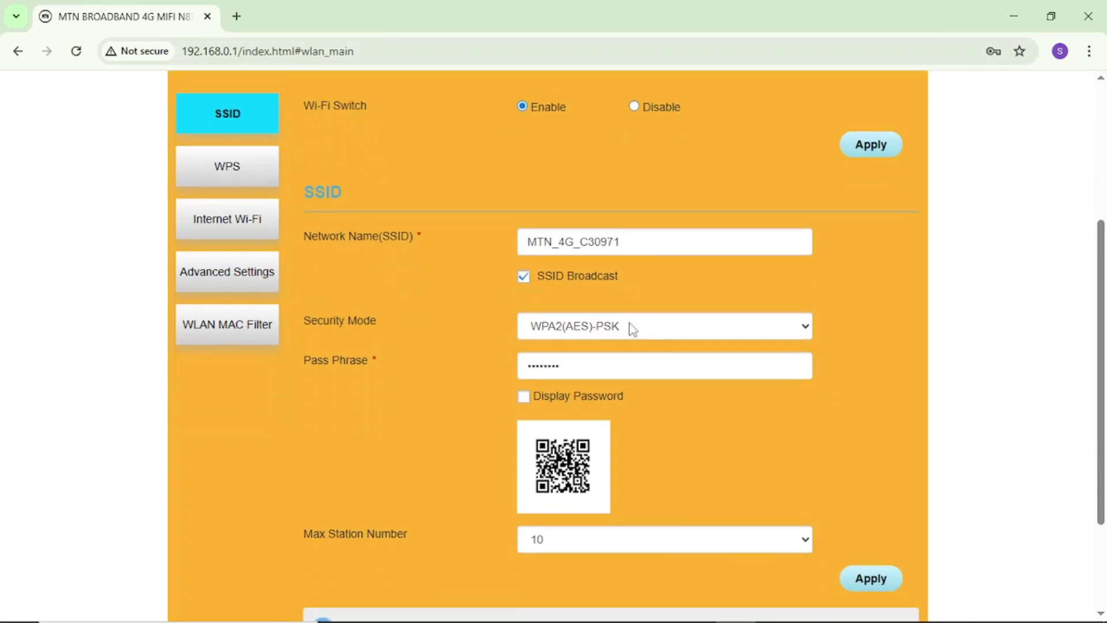
# Step: Replace the network name MTN_4G_C30971 with 'Collins MTN Mifi'
pyautogui.click(635, 242)
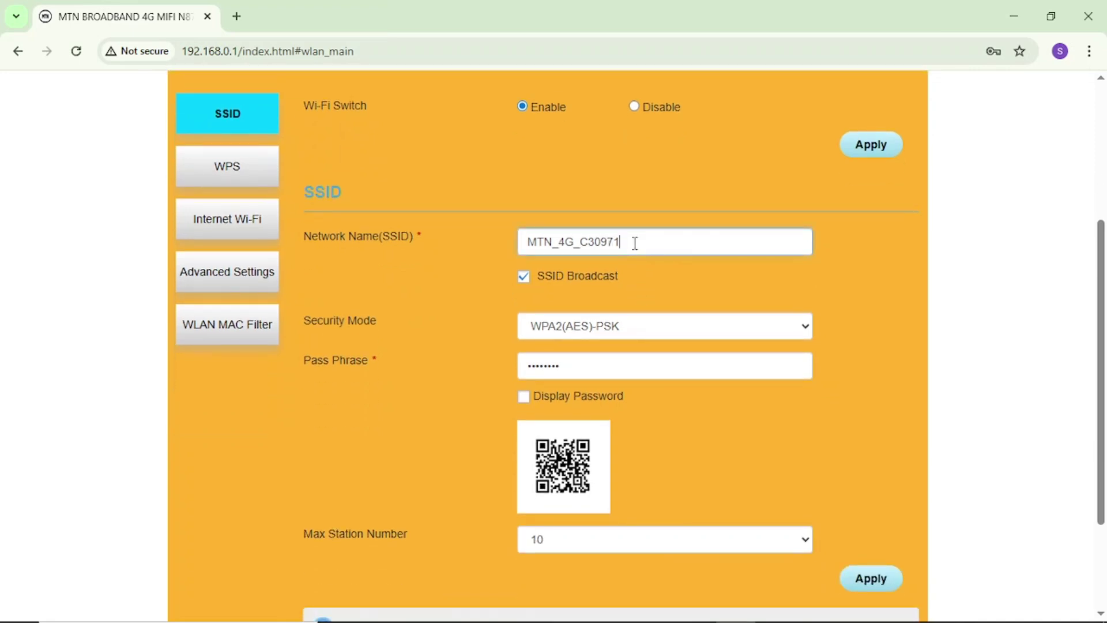
pyautogui.press('BackSpace')
pyautogui.press('BackSpace')
pyautogui.press('BackSpace')
pyautogui.press('BackSpace')
pyautogui.press('BackSpace')
pyautogui.press('BackSpace')
pyautogui.press('BackSpace')
pyautogui.press('BackSpace')
pyautogui.press('BackSpace')
pyautogui.press('BackSpace')
pyautogui.press('BackSpace')
pyautogui.press('BackSpace')
pyautogui.press('BackSpace')
pyautogui.write('Collins MTN Mifi')
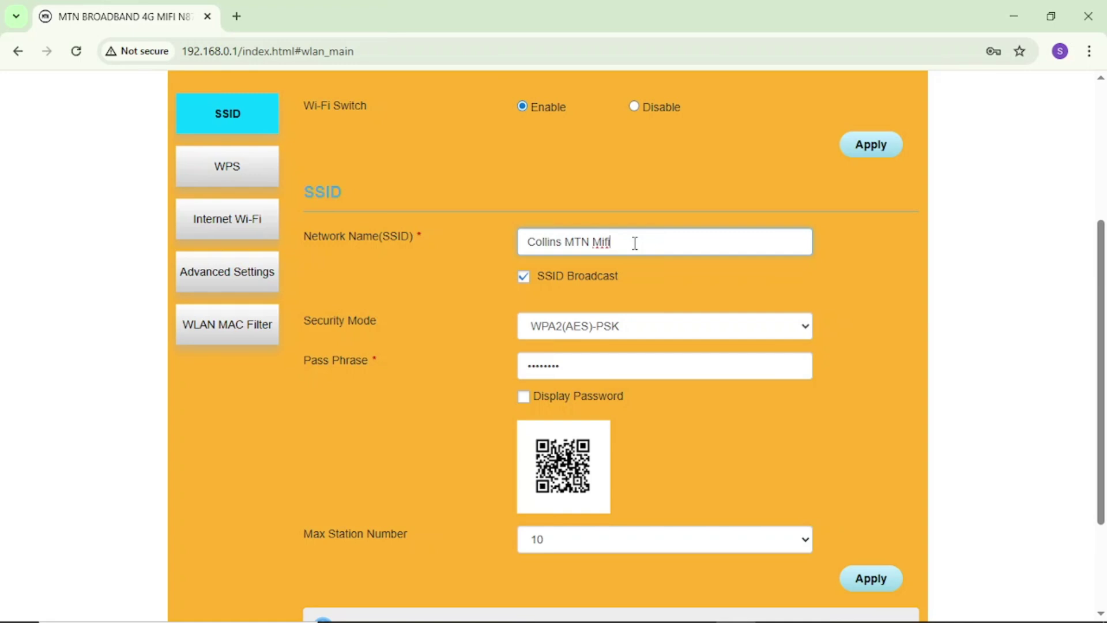
pyautogui.scroll(-2, 634, 243)
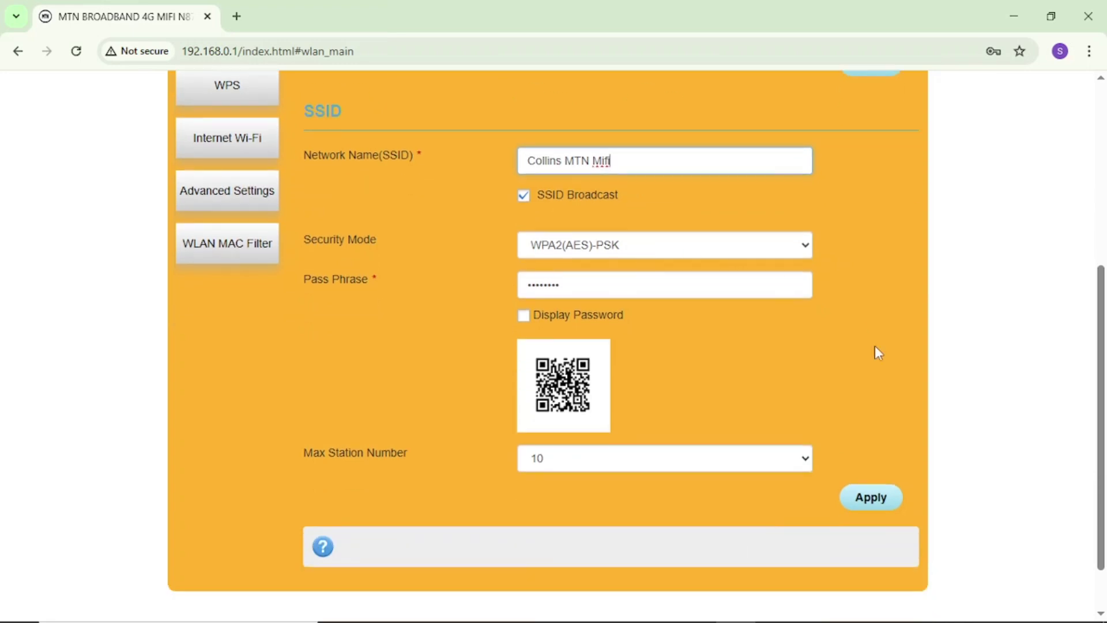
# Step: Apply the new SSID 'Collins MTN Mifi' and confirm that connected devices must reconnect
pyautogui.click(873, 499)
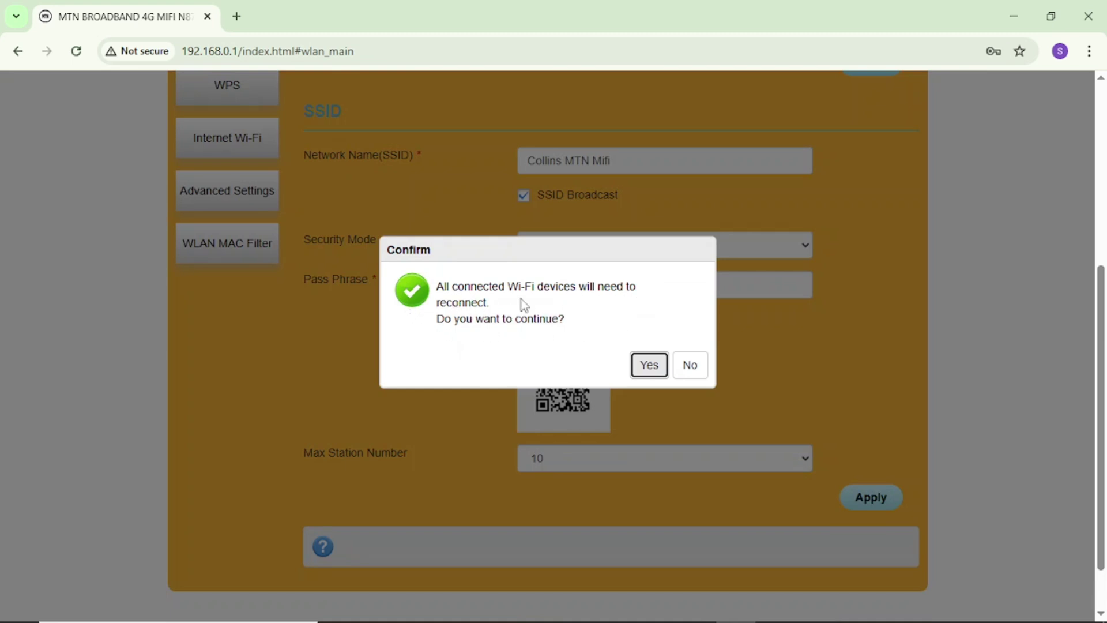
pyautogui.click(652, 368)
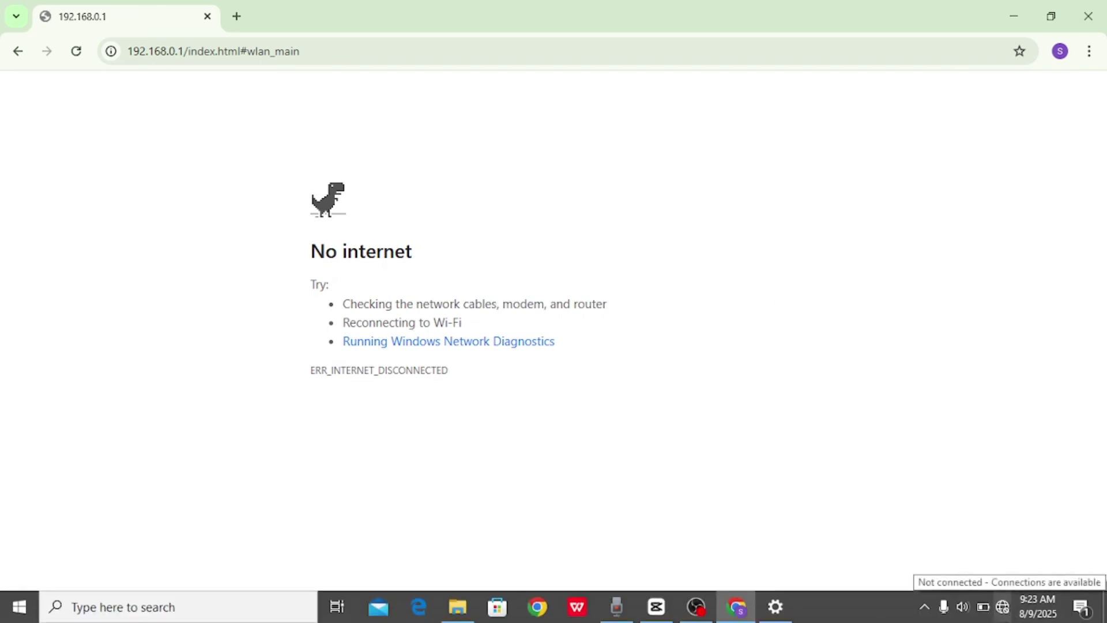
# Step: Reconnect the laptop to 'Collins MTN Mifi' by entering the network security key
pyautogui.click(1001, 607)
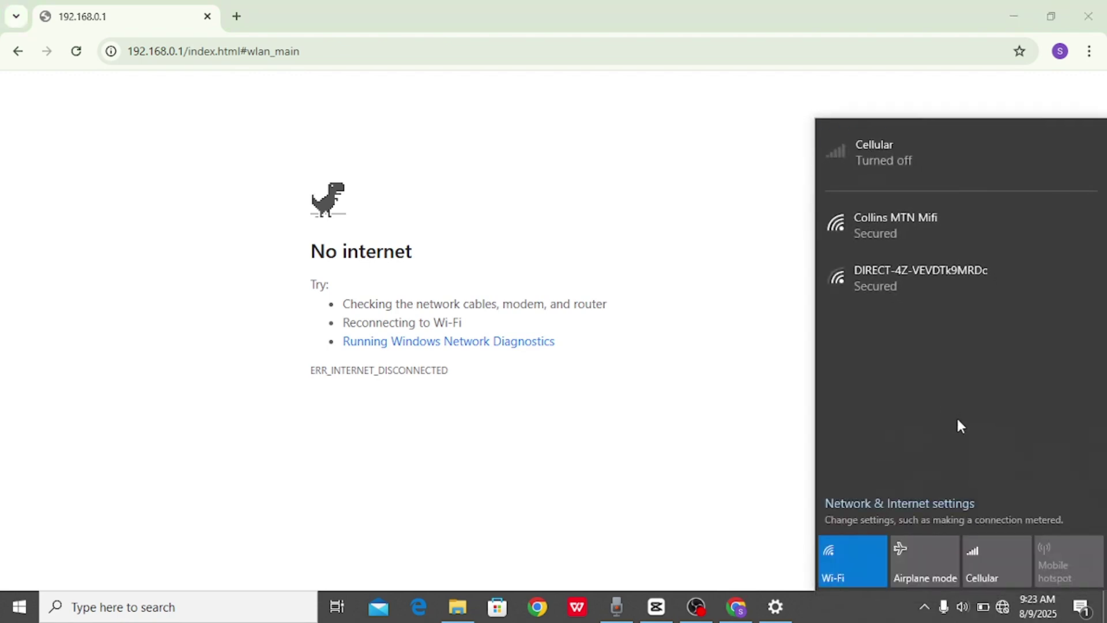
pyautogui.click(879, 227)
pyautogui.click(1017, 298)
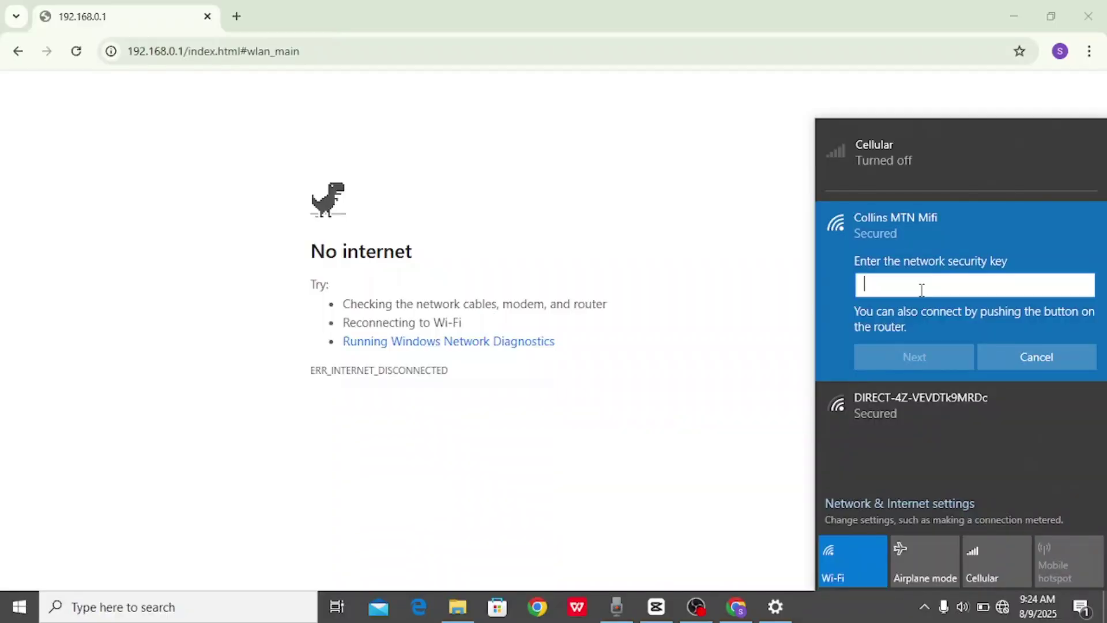
pyautogui.write('********')
pyautogui.click(911, 363)
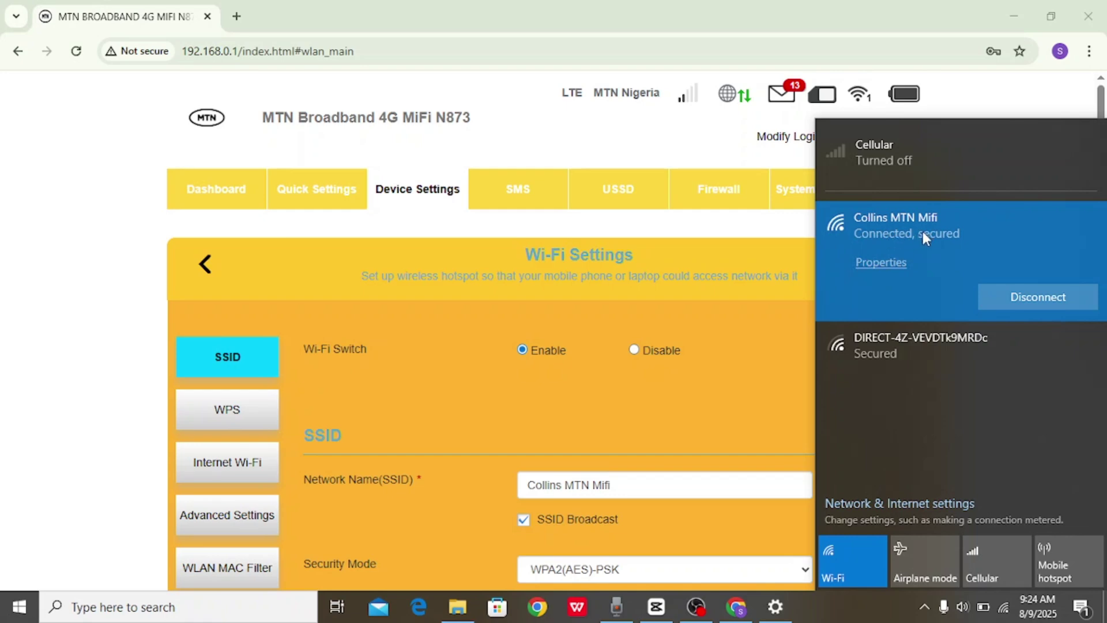
# Step: Dismiss the Wi-Fi flyout and return to the portal's Dashboard
pyautogui.click(500, 309)
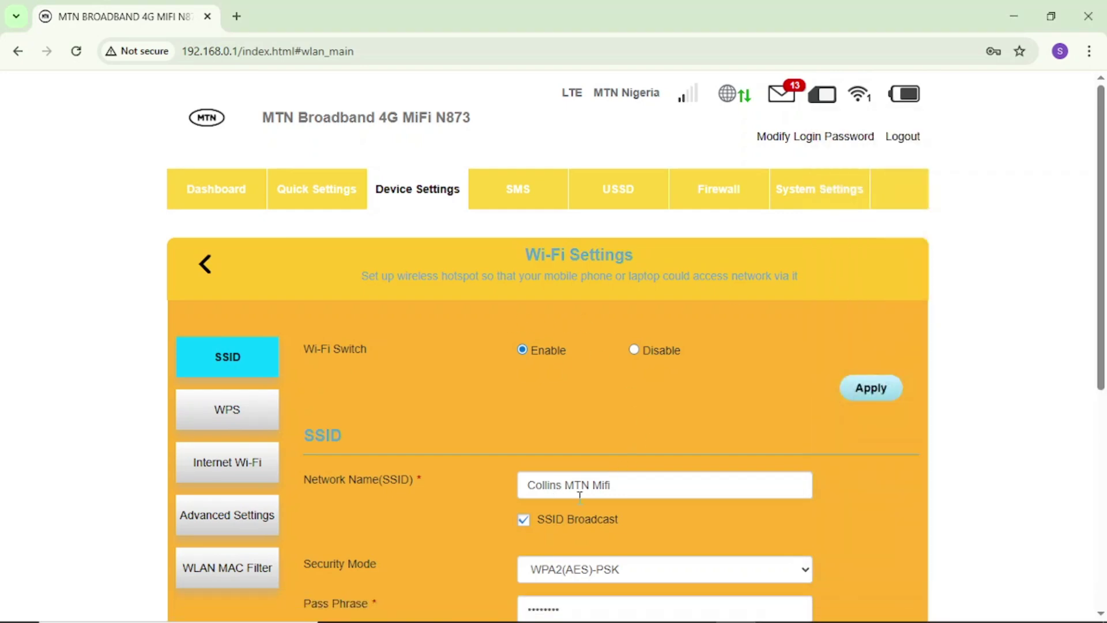
pyautogui.click(212, 199)
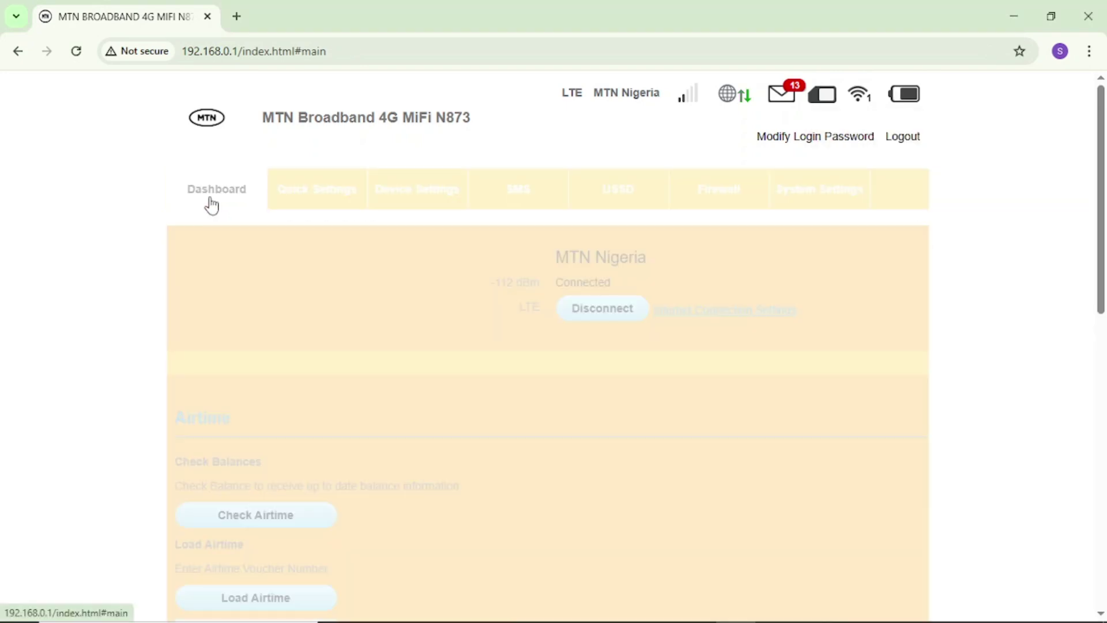